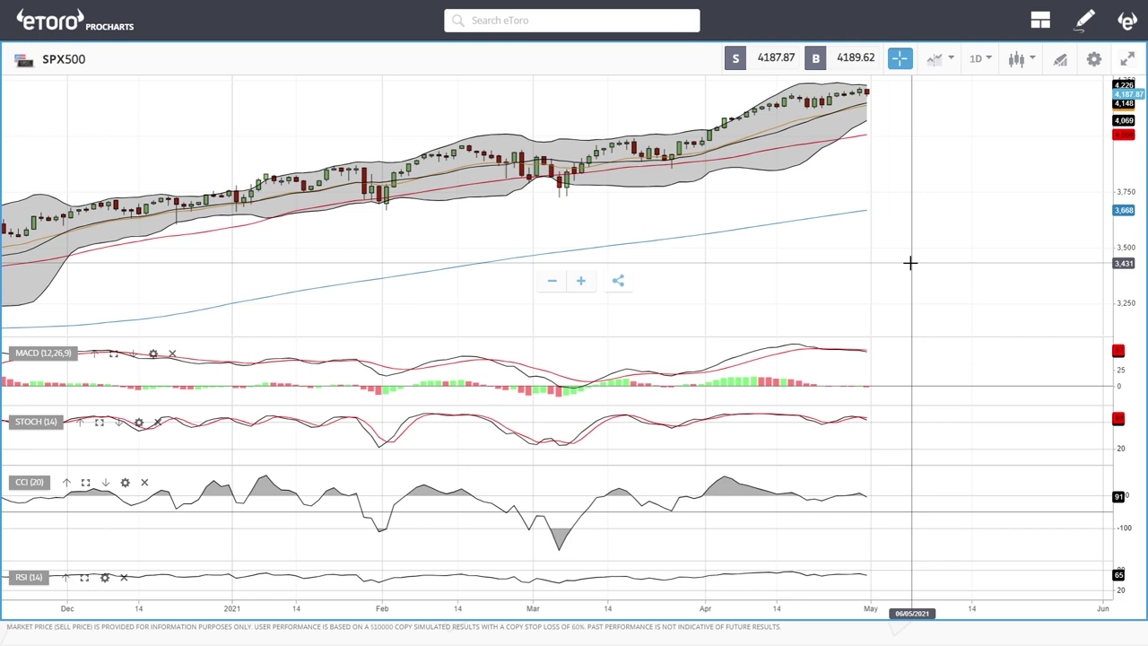
Pan the SPX500 chart toward the latest candles and zoom in and out.
left_click_drag(915, 174, 954, 226)
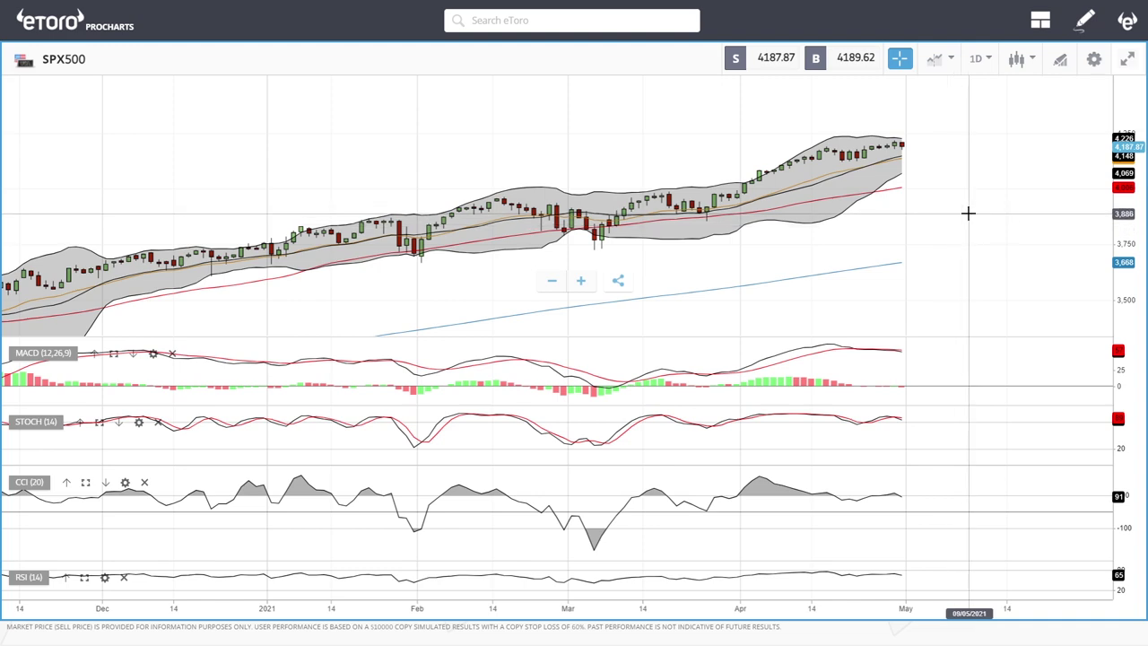
scroll(995, 195, "up", 5)
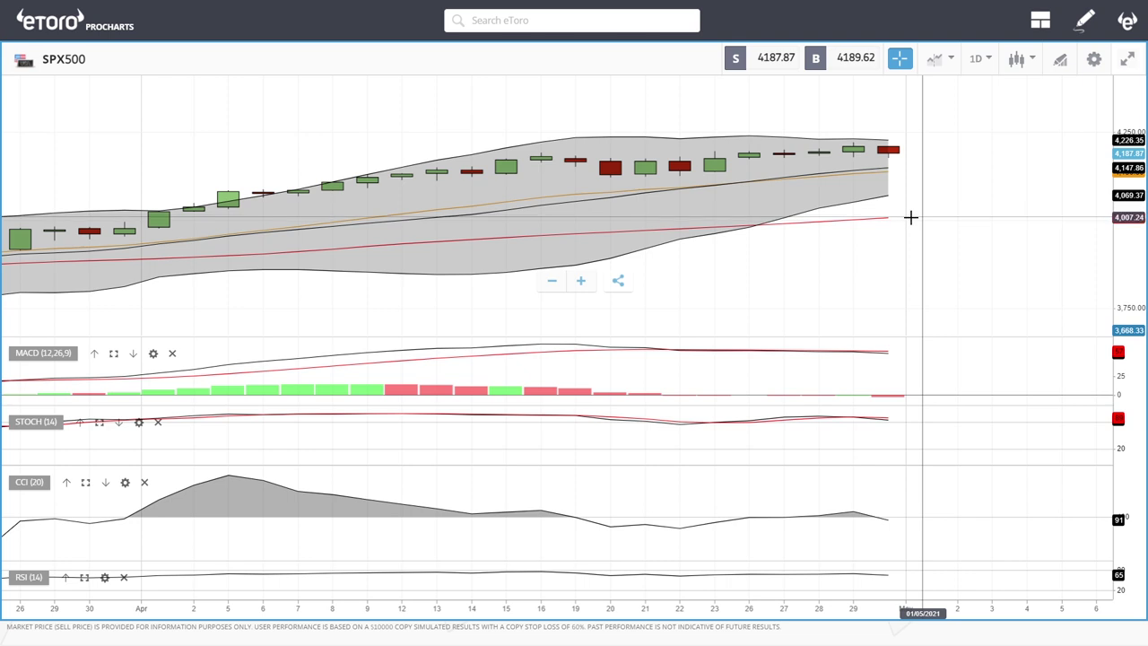
scroll(911, 217, "down", 5)
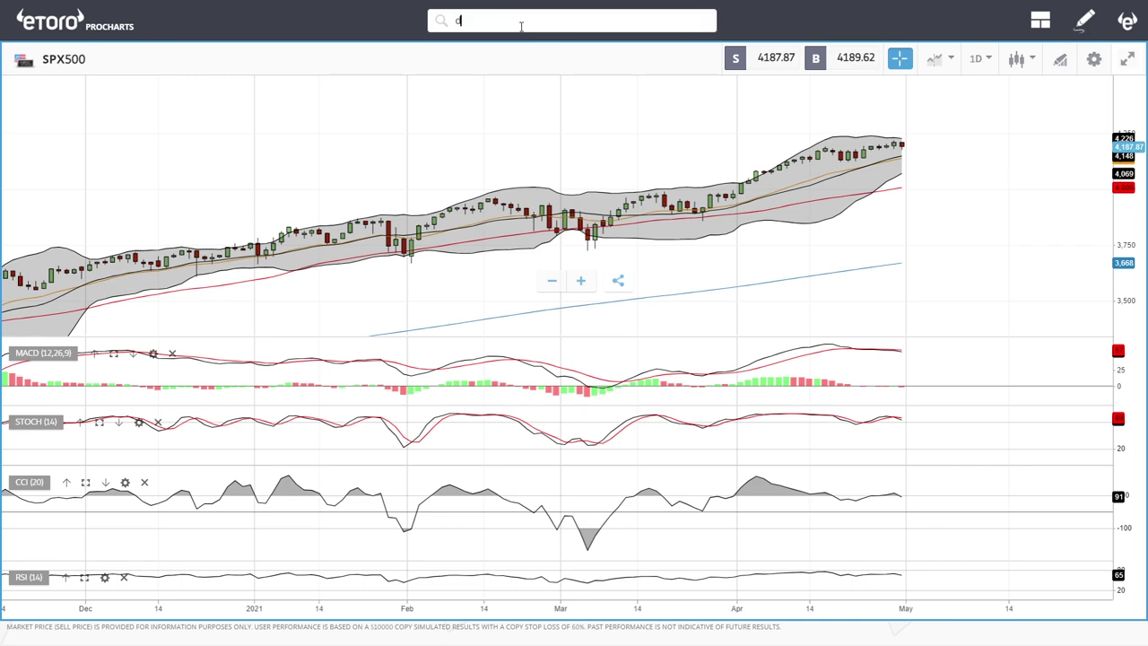
Switch the chart to DJ30 and zoom in and out to review its daily candles.
type("j")
left_click(508, 79)
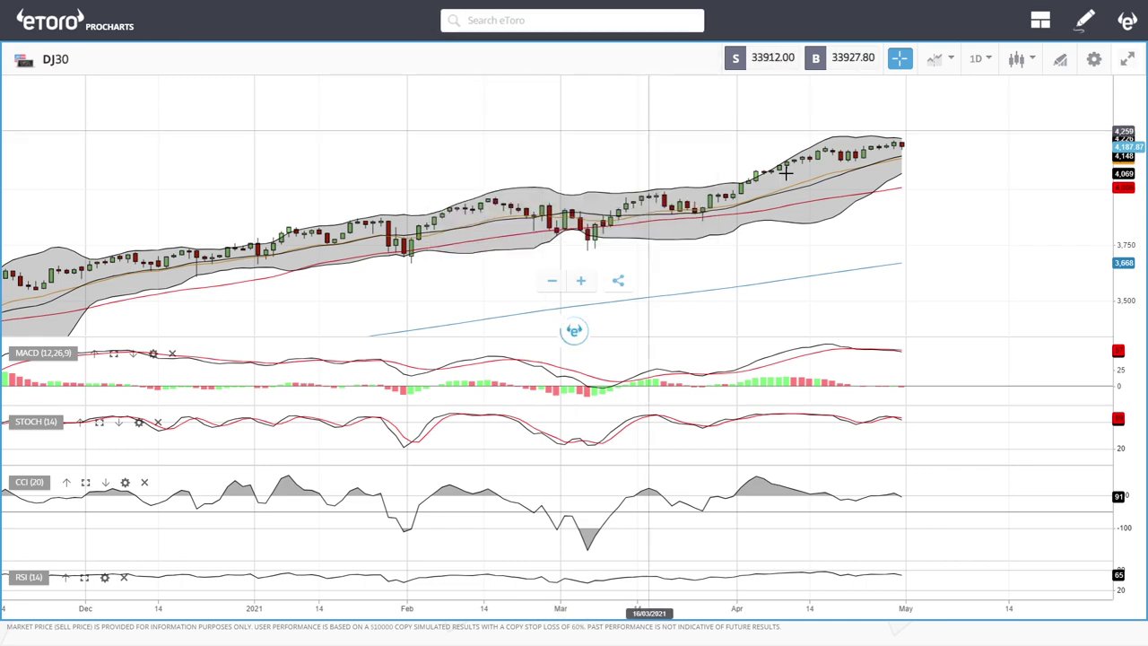
scroll(936, 210, "up", 2)
scroll(936, 210, "up", 3)
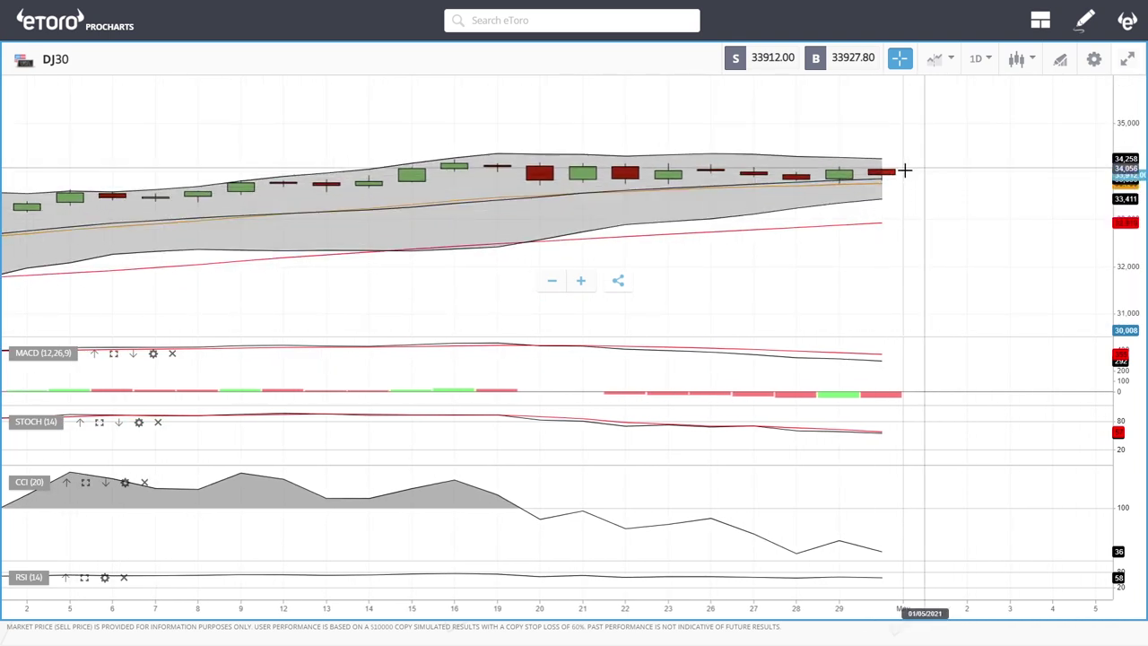
scroll(969, 269, "down", 3)
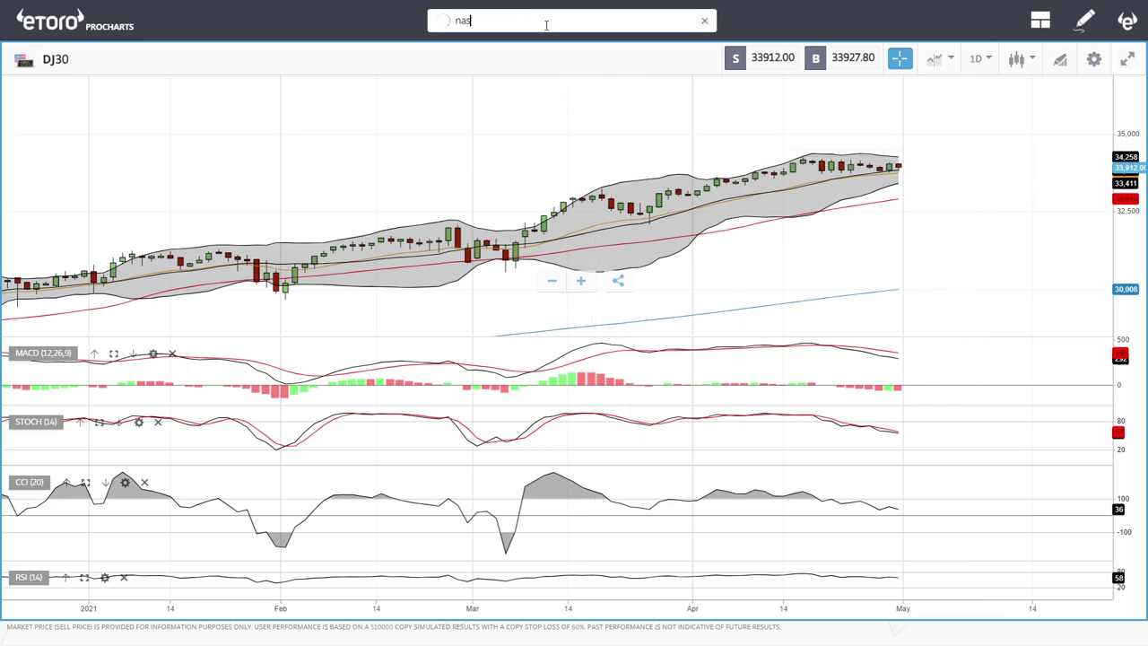
Load NSDQ100 on the chart, zoom in and back out, then bring up the drawing tools.
left_click(517, 72)
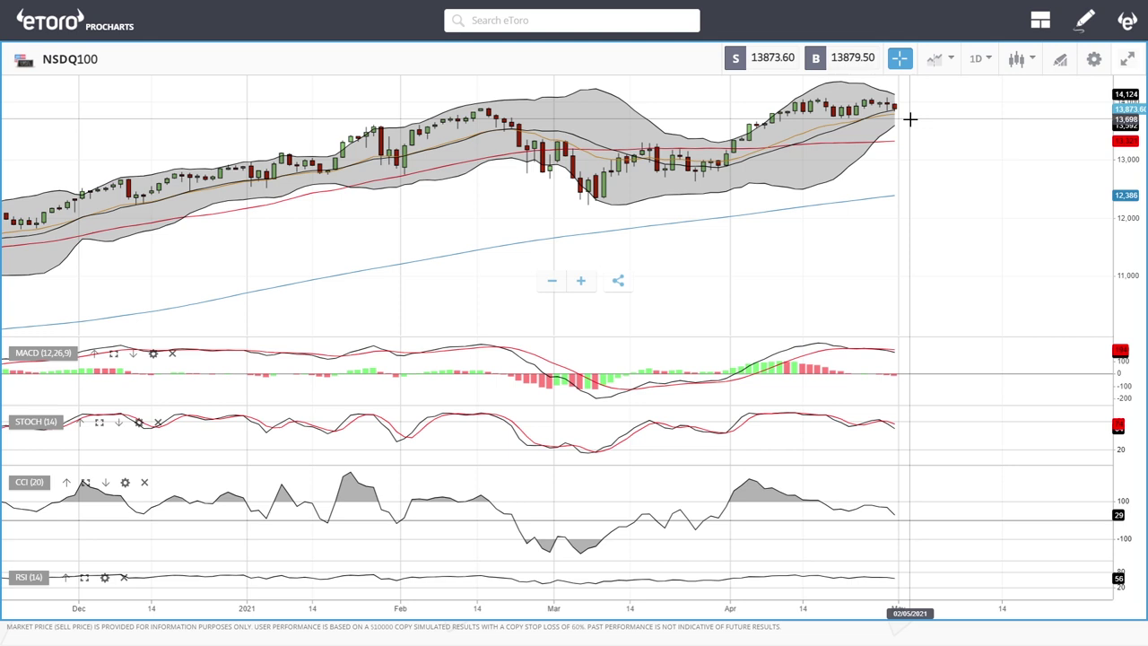
scroll(907, 120, "up", 4)
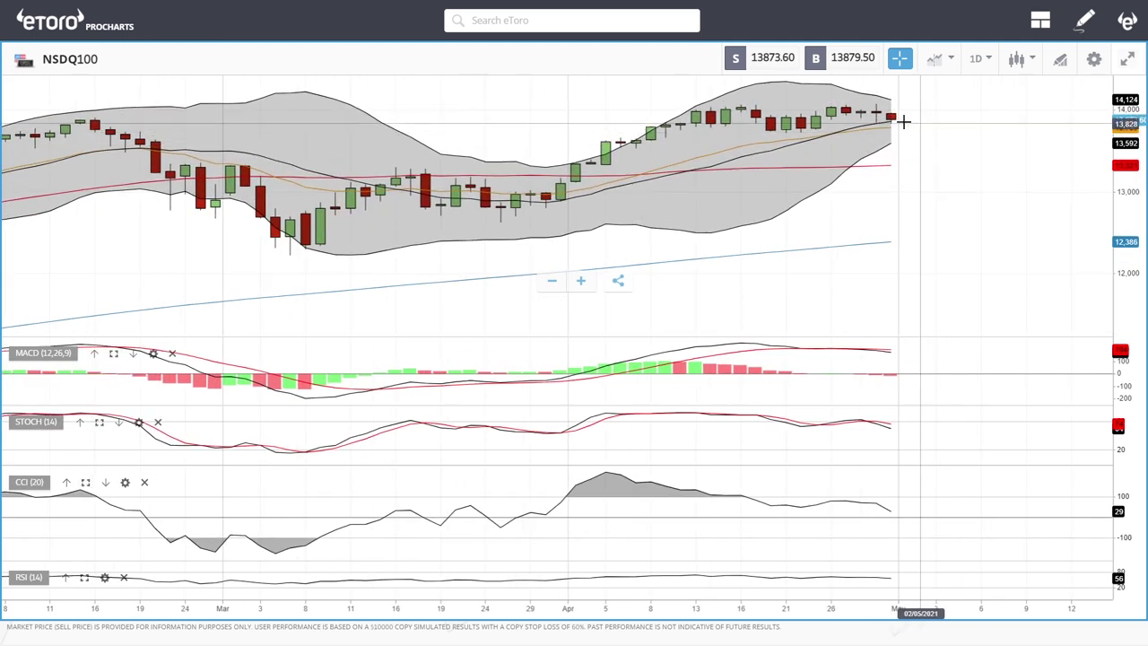
scroll(902, 128, "up", 3)
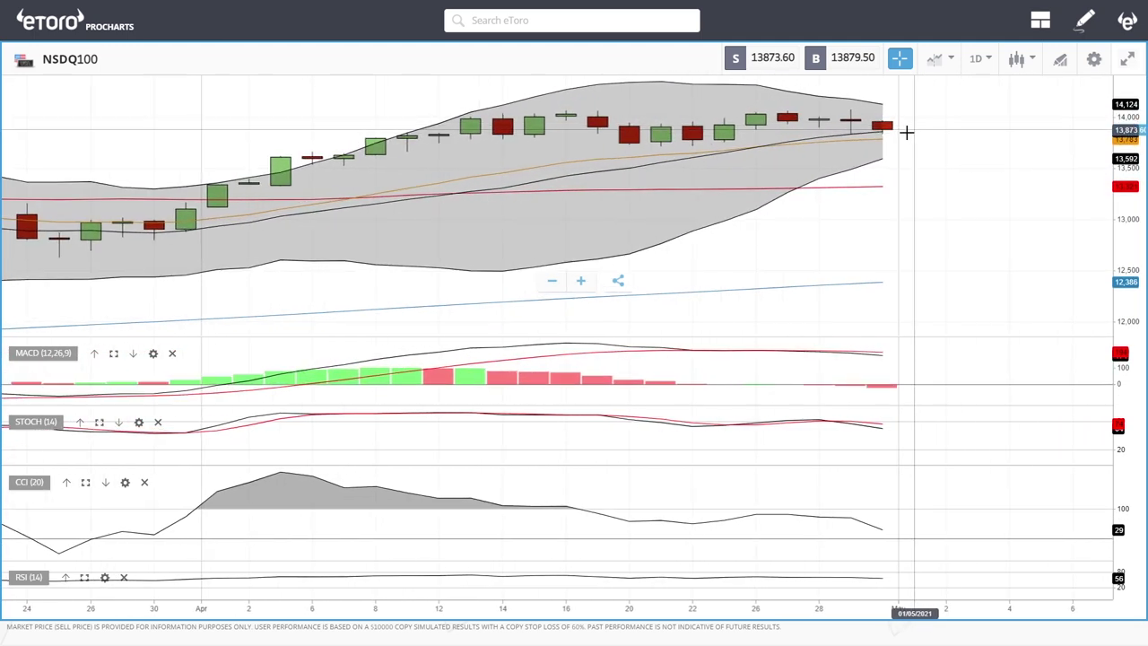
scroll(955, 312, "up", 1)
scroll(956, 311, "down", 4)
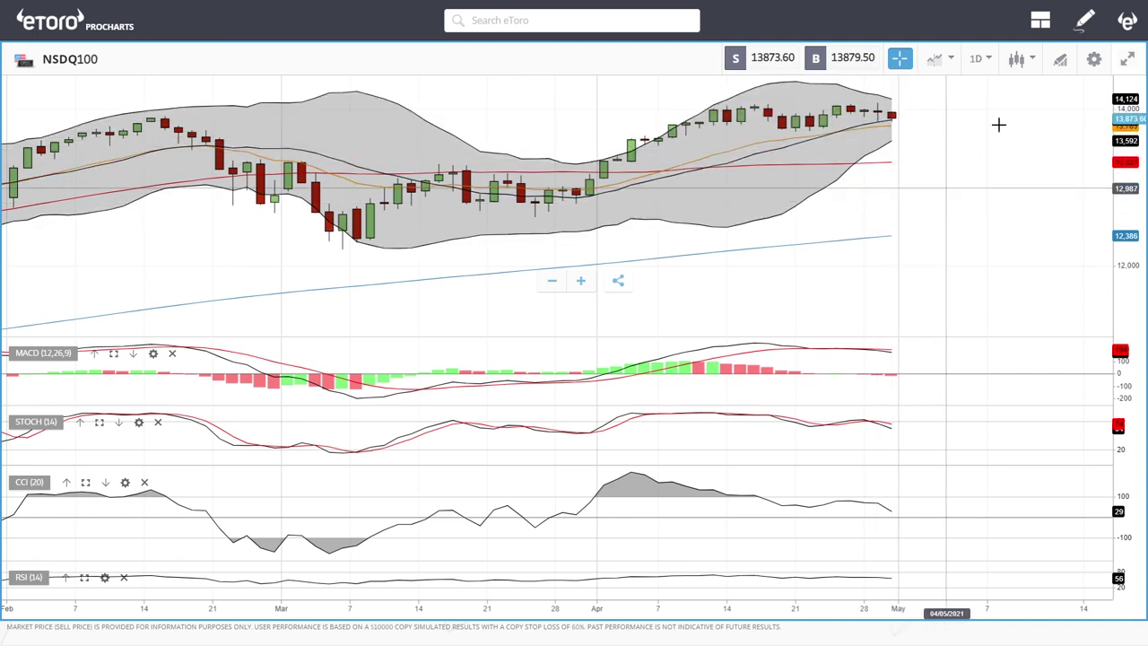
left_click(1059, 62)
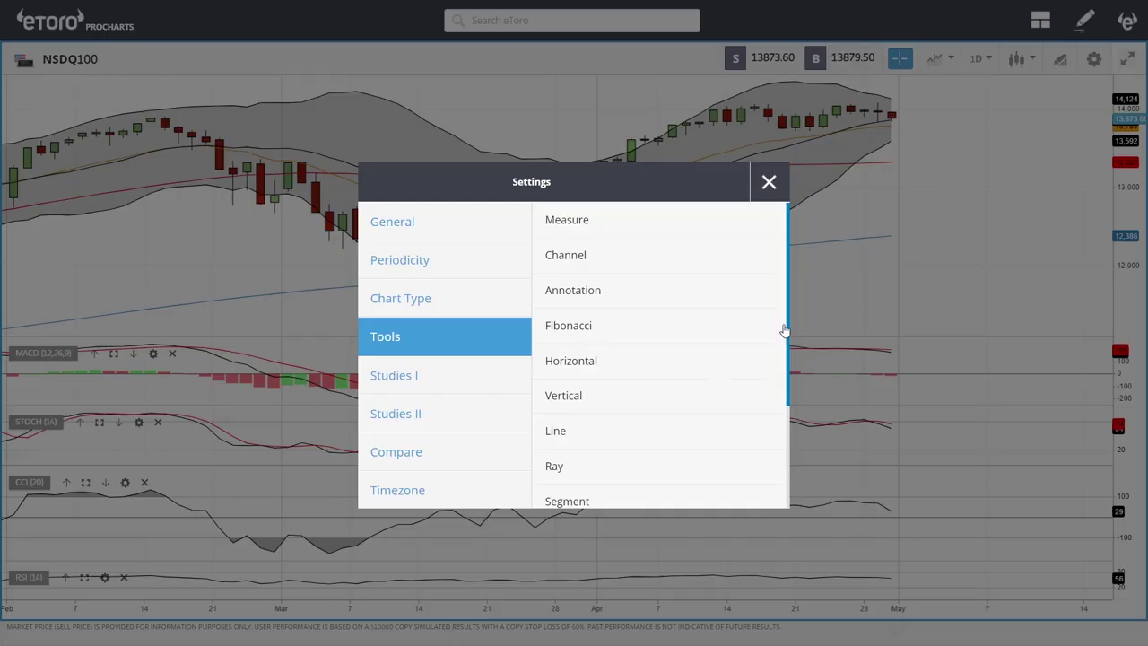
Draw a thin rectangle zone near 13,400 from late February to May, then reframe the chart.
scroll(592, 422, "down", 2)
left_click(592, 416)
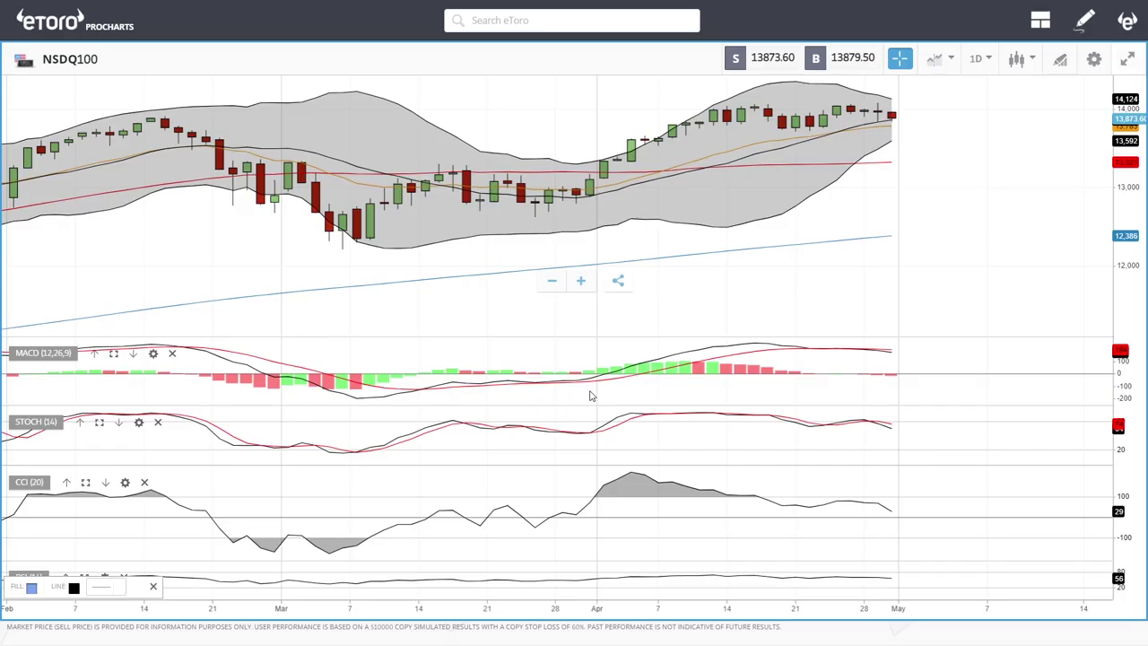
left_click_drag(205, 153, 987, 167)
scroll(905, 216, "down", 3)
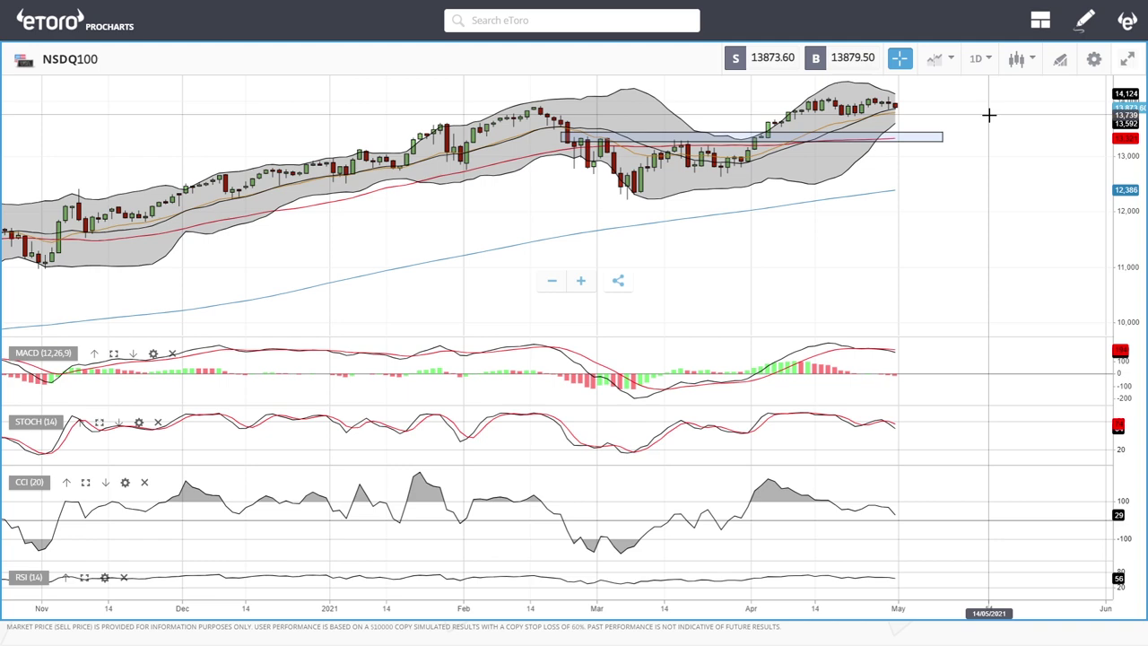
left_click_drag(993, 117, 946, 236)
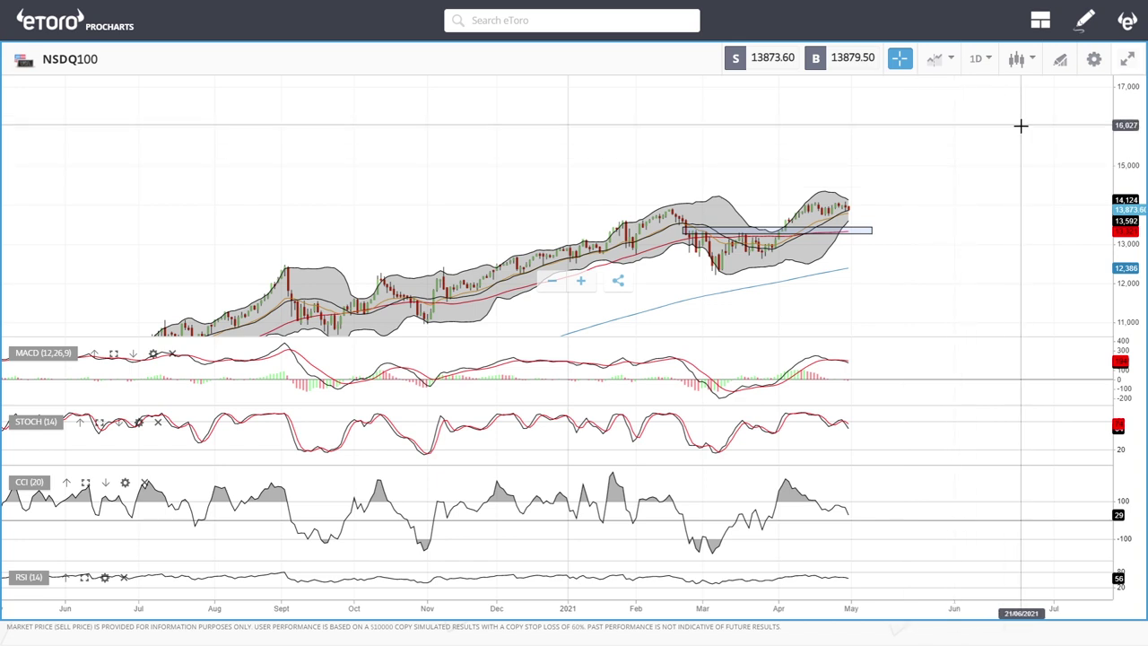
left_click_drag(949, 275, 918, 243)
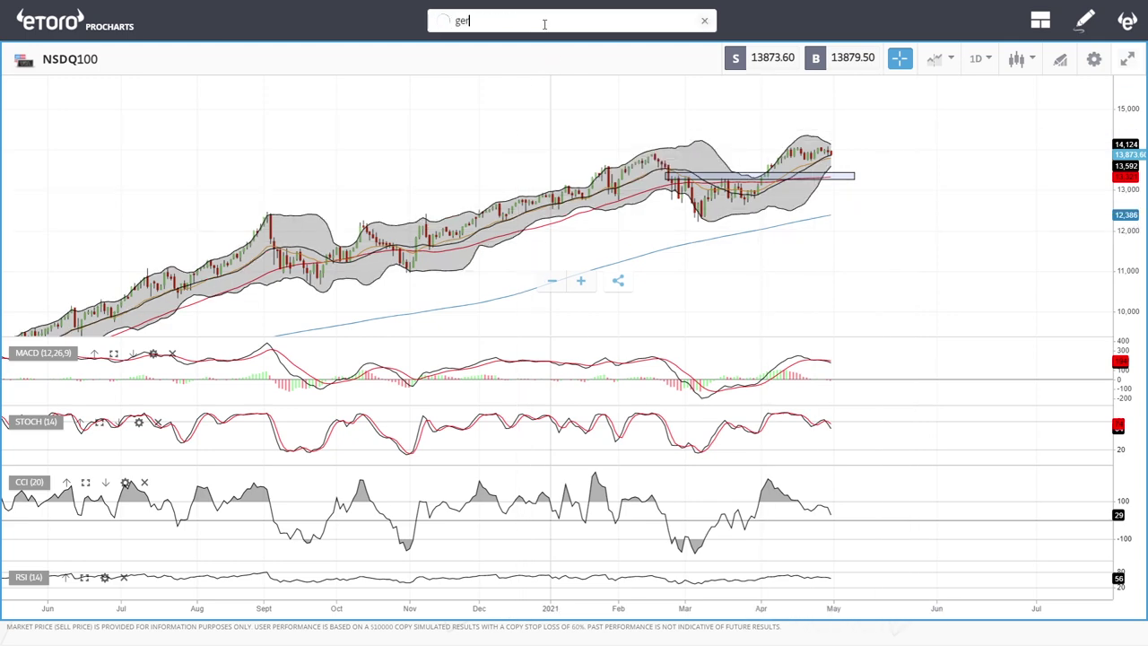
Switch to GER30, zoom in, recenter its candles and zoom back out, then start a UK search.
left_click(502, 68)
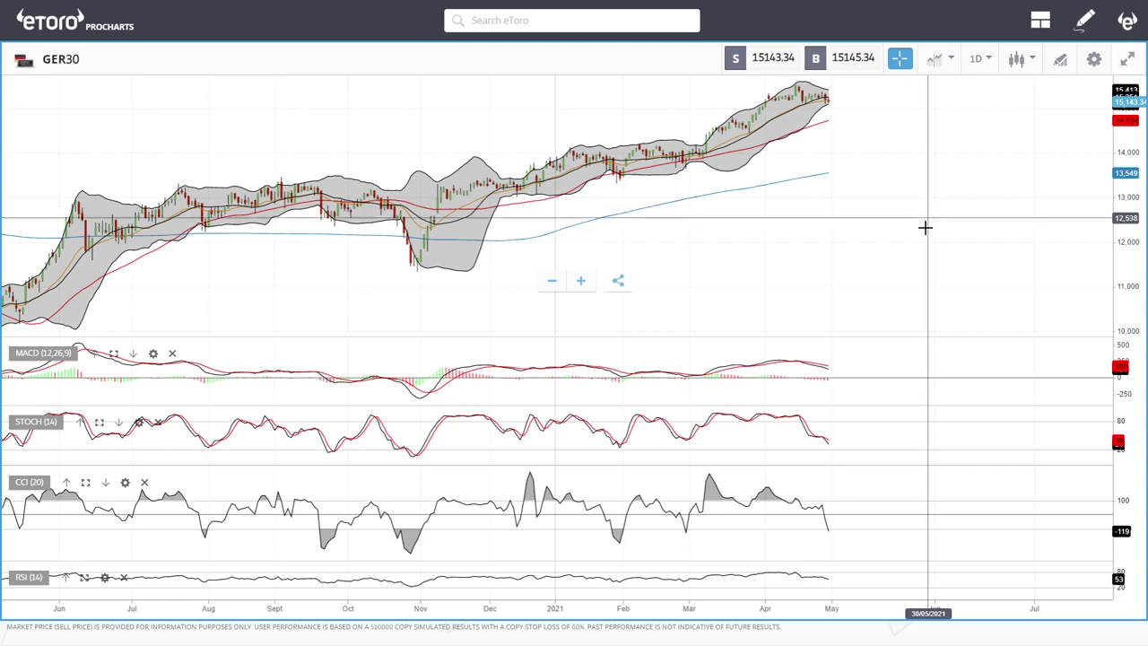
scroll(920, 166, "up", 5)
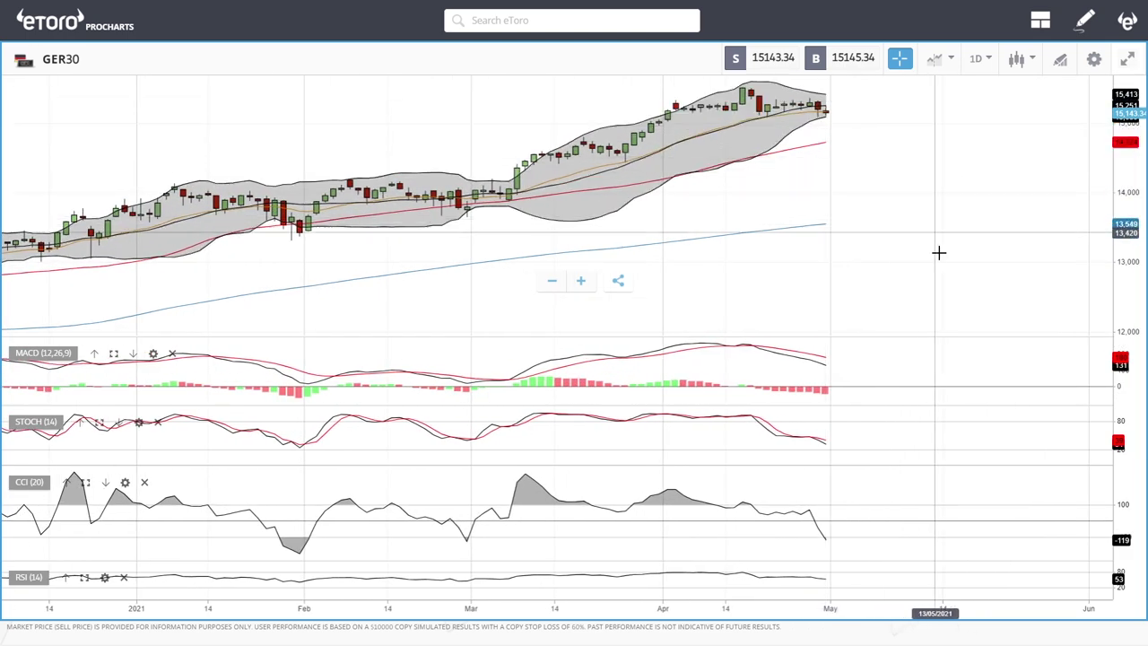
left_click_drag(925, 182, 950, 210)
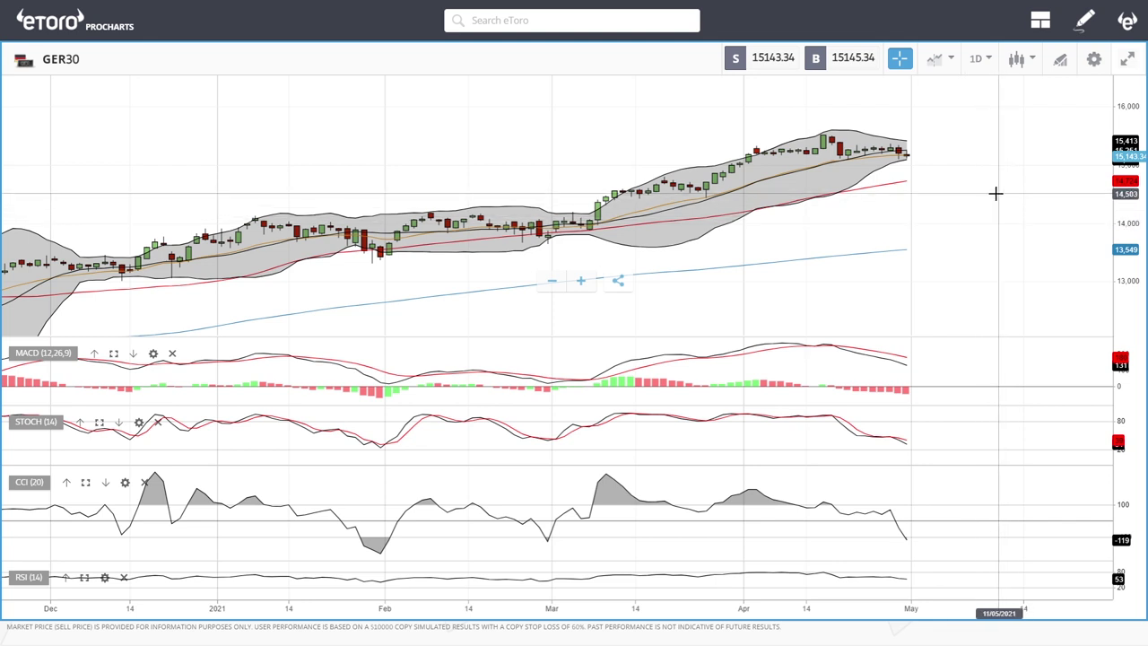
scroll(996, 193, "down", 3)
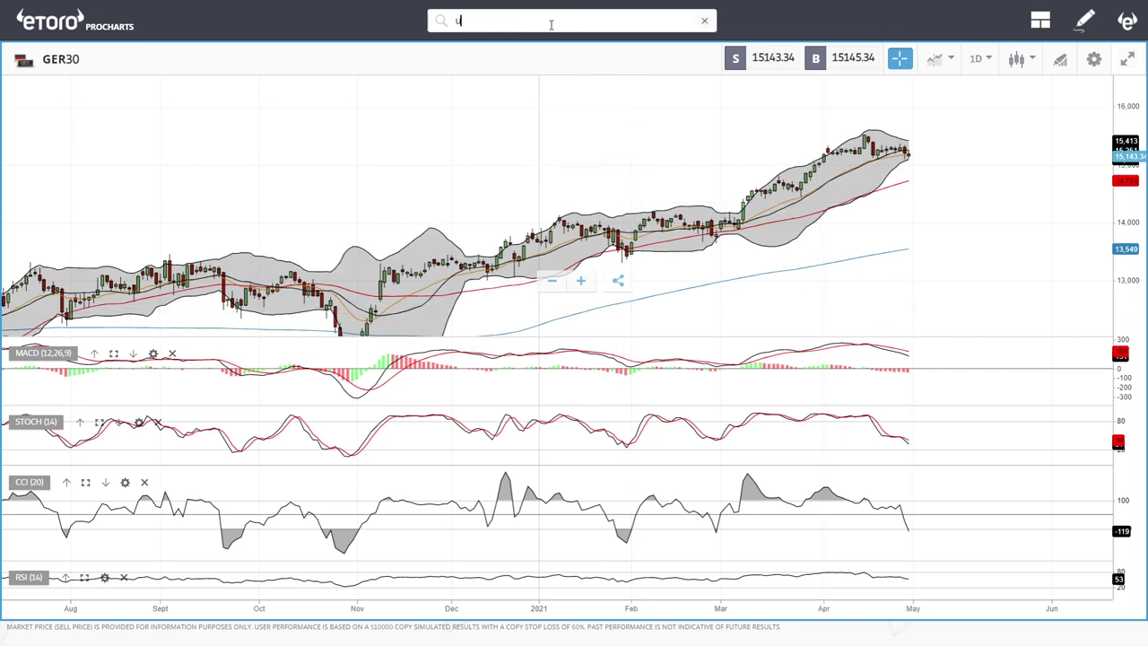
type("½")
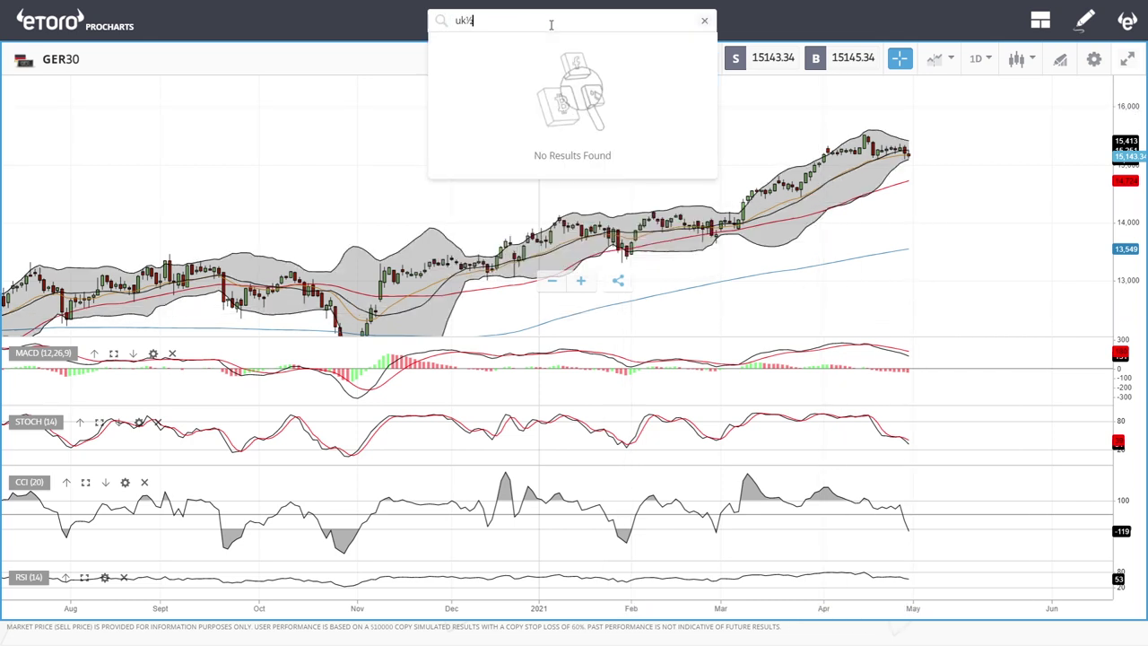
type("1")
Switch to UK100, zoom in, shift the recent candles into view, and zoom back out.
left_click(522, 81)
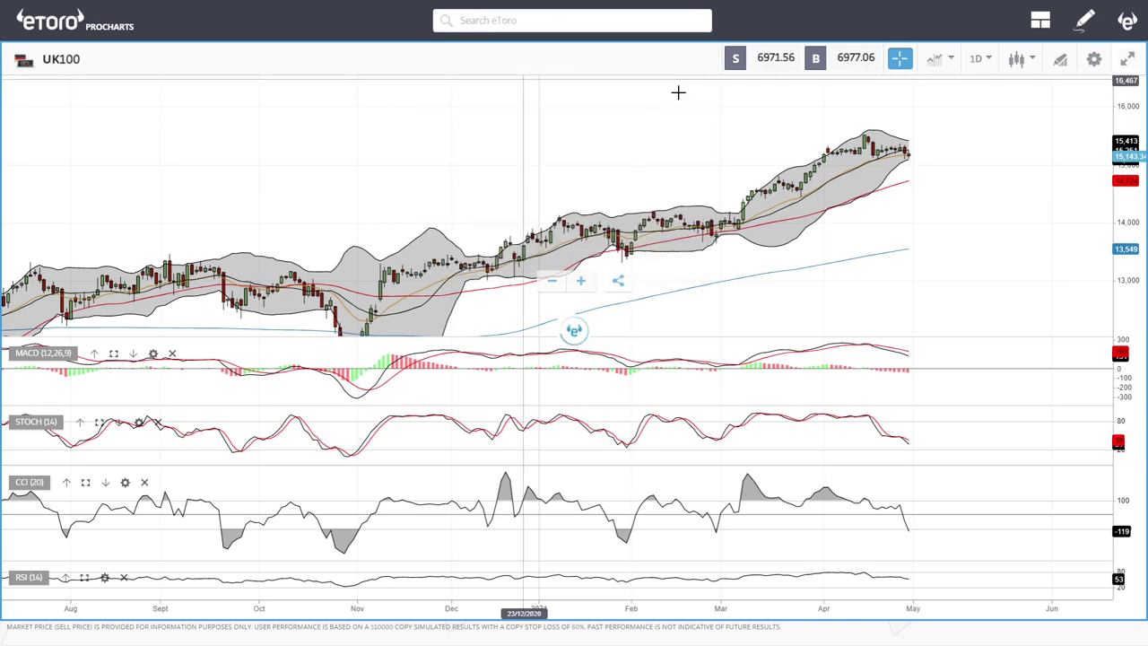
scroll(964, 208, "up", 5)
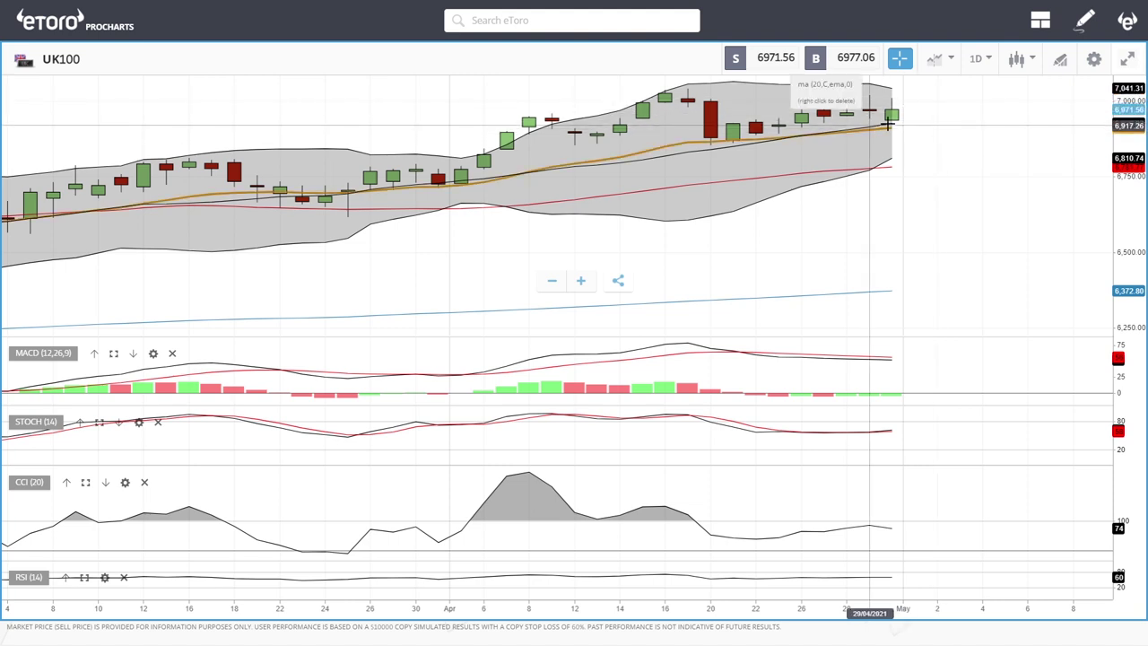
left_click_drag(972, 203, 954, 235)
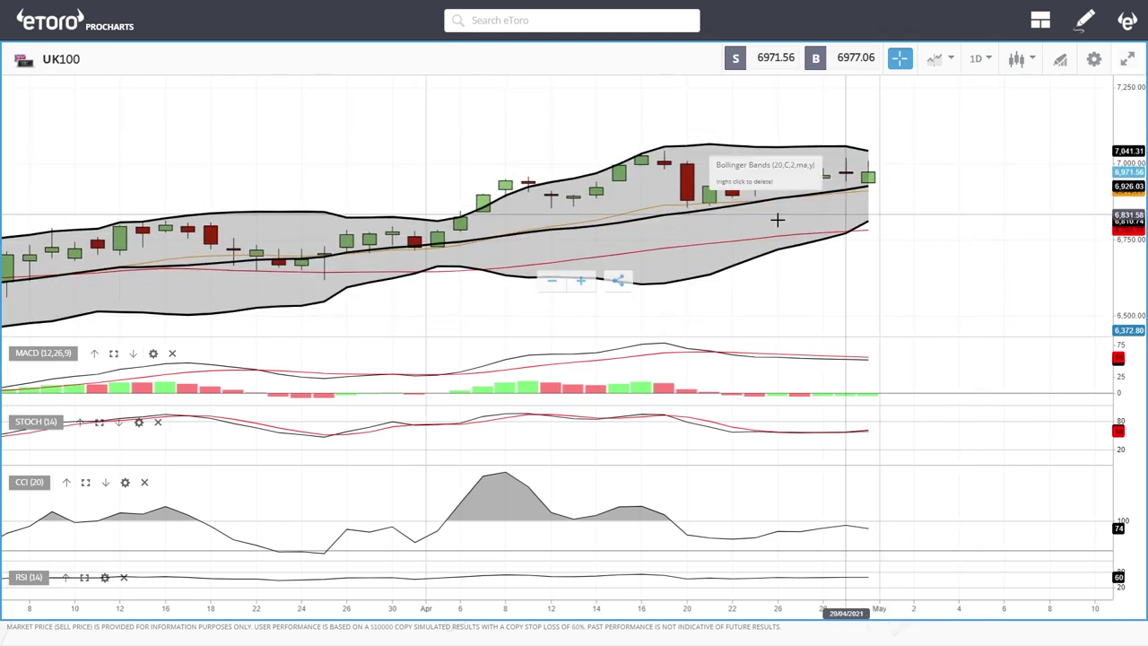
left_click_drag(800, 279, 879, 267)
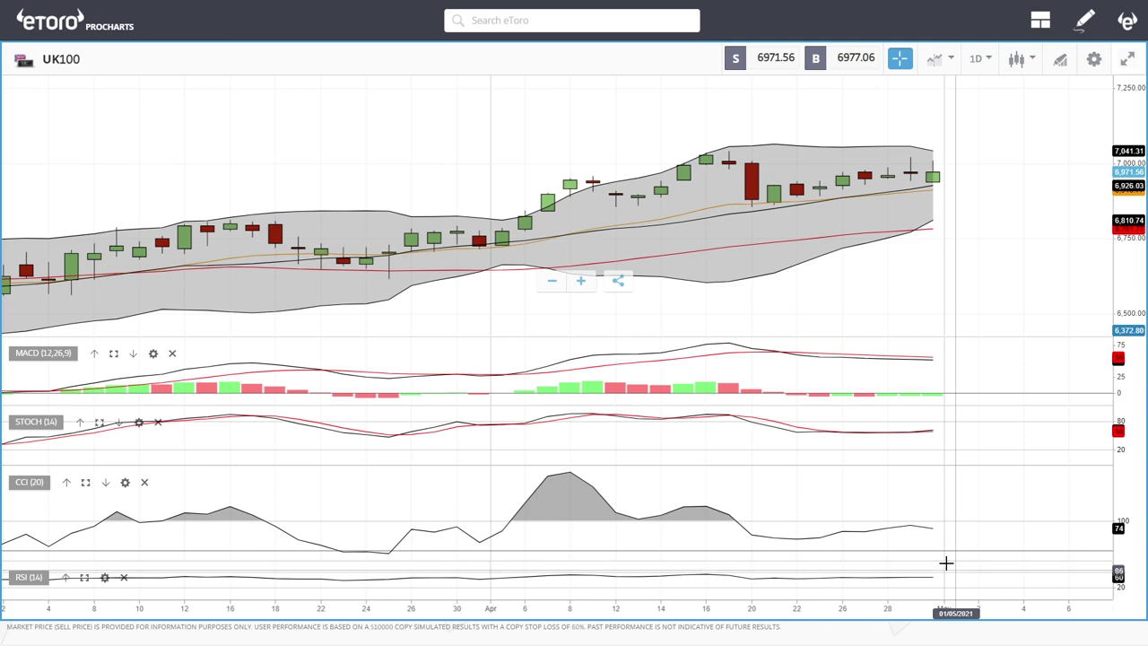
scroll(979, 415, "down", 2)
scroll(978, 415, "down", 2)
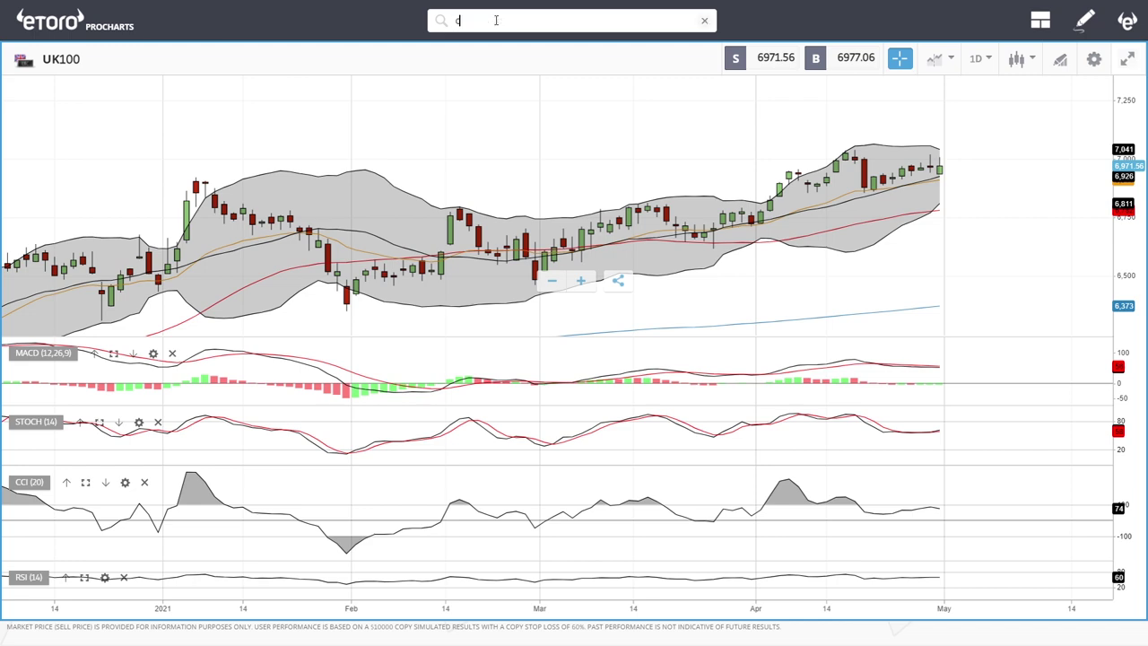
Switch to China50 and zoom in and out to review its daily candles.
left_click(502, 76)
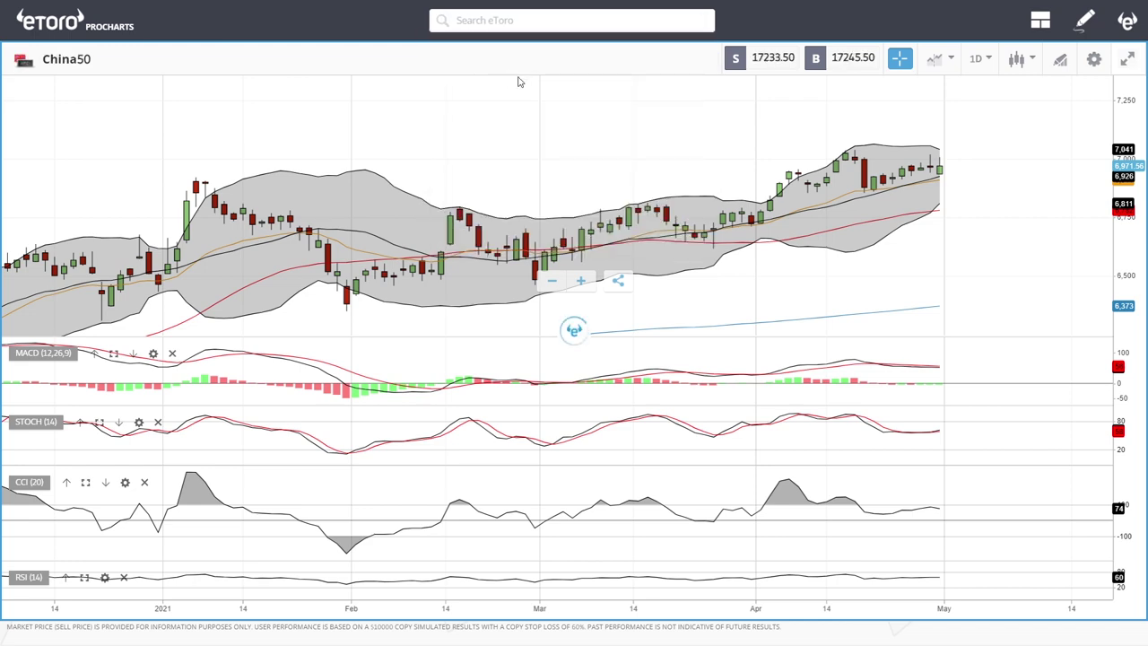
scroll(995, 223, "up", 3)
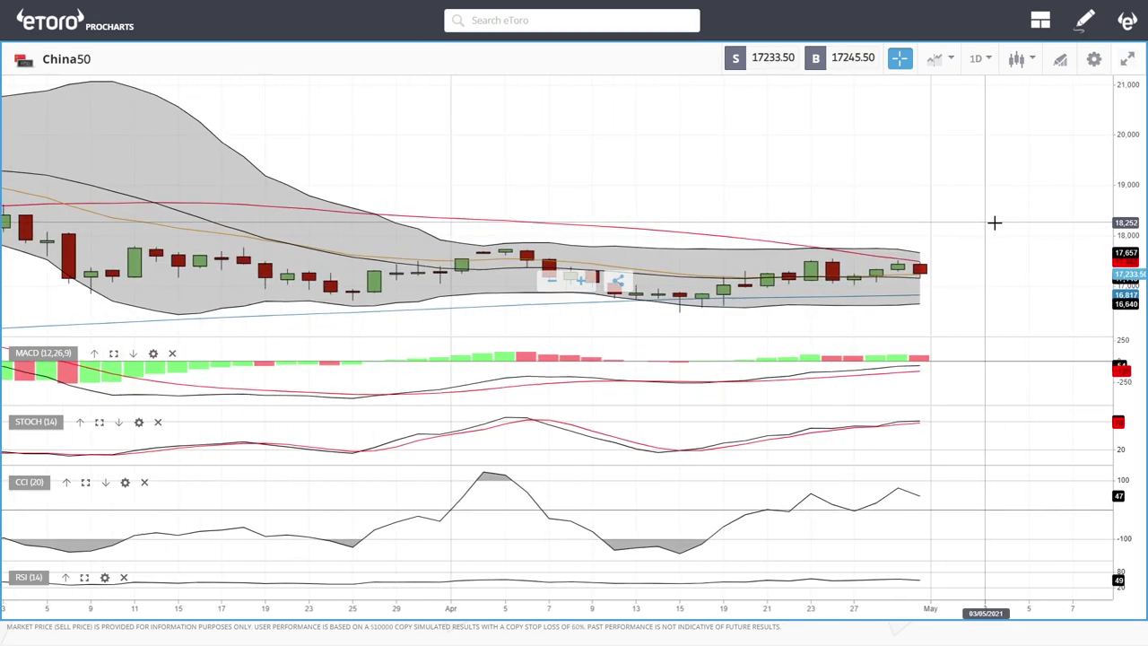
scroll(972, 269, "down", 5)
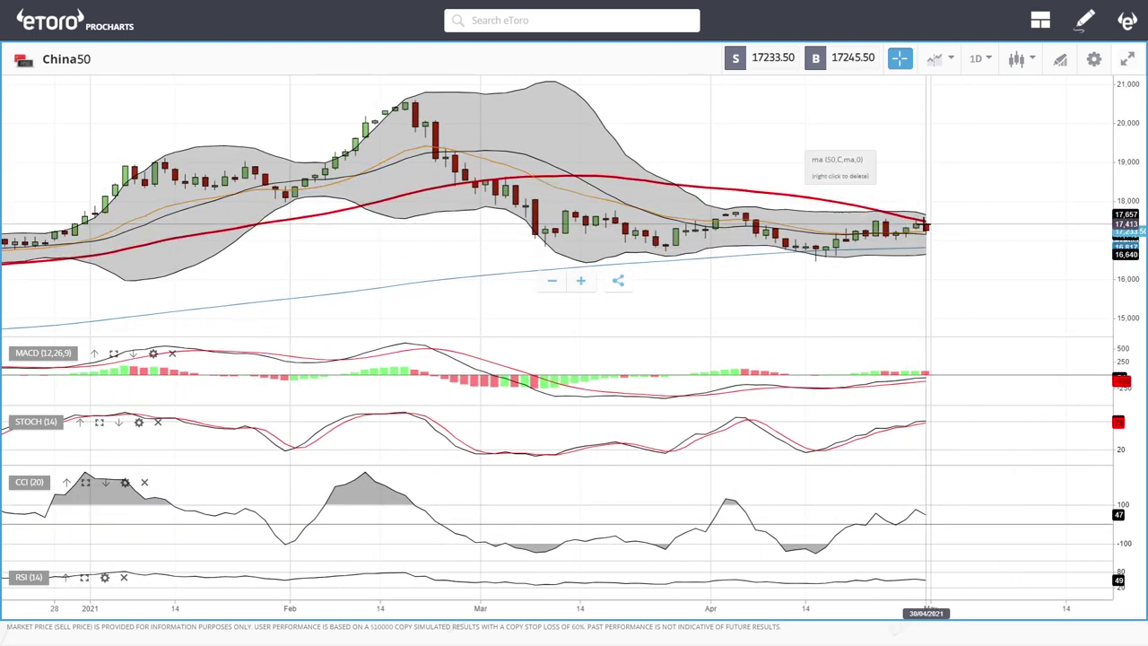
scroll(964, 252, "up", 4)
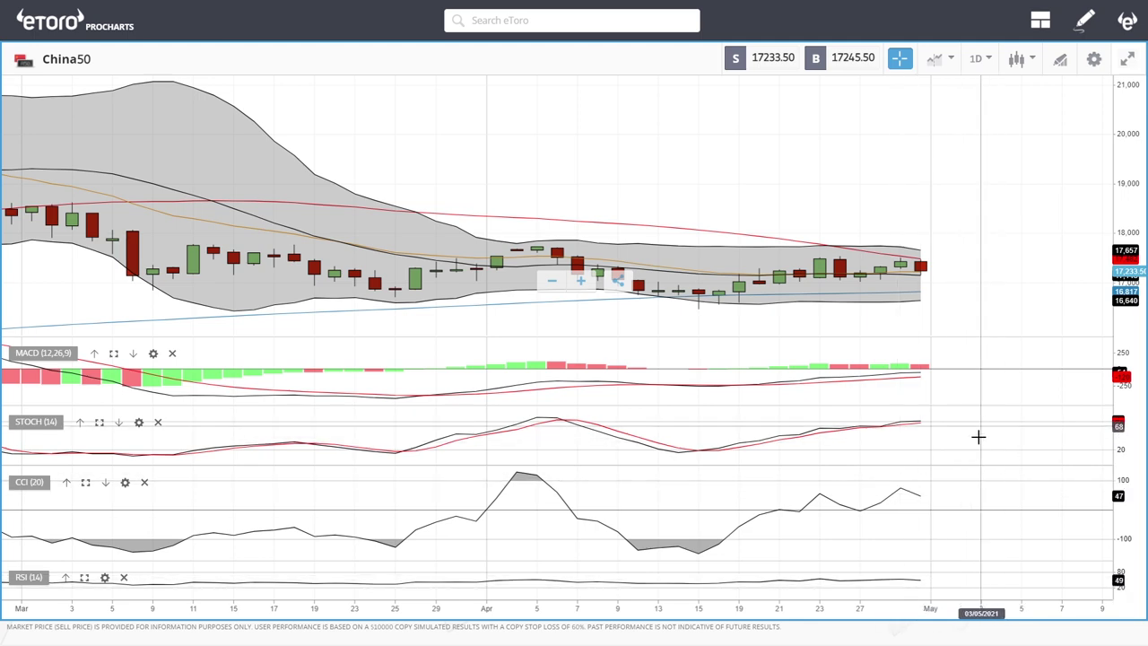
scroll(979, 437, "down", 3)
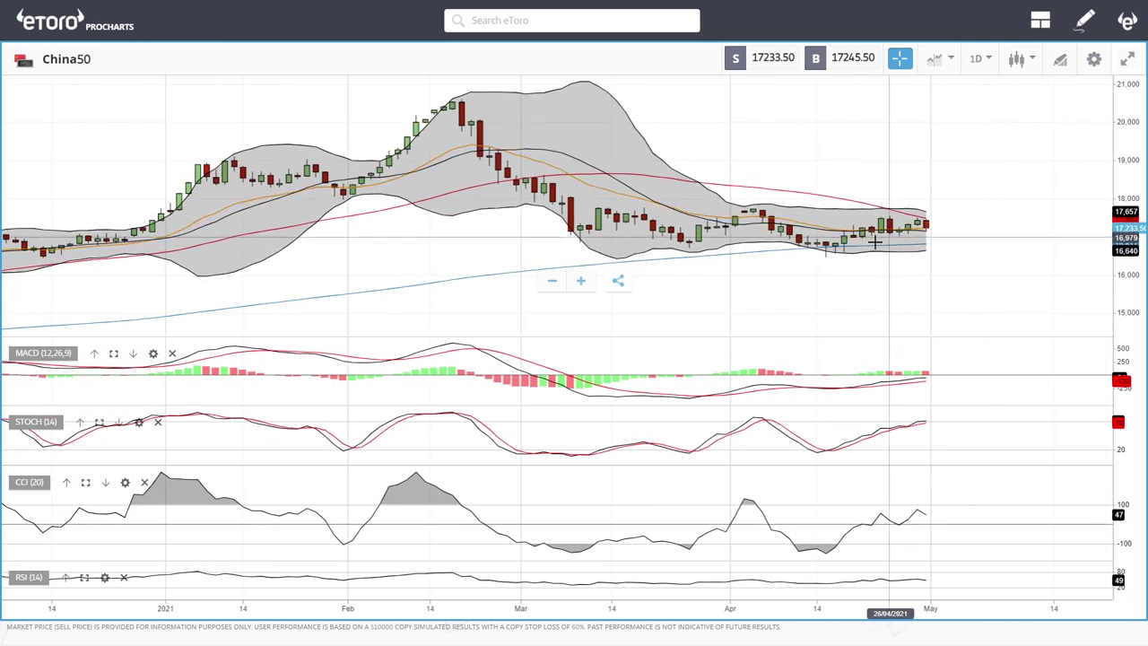